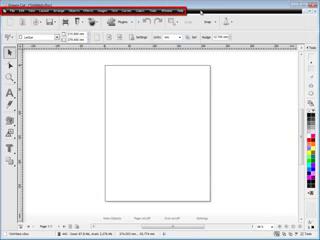
# Browse the main menus, toggle a toolbar, and open and close the support options list
pyautogui.click(183, 11)
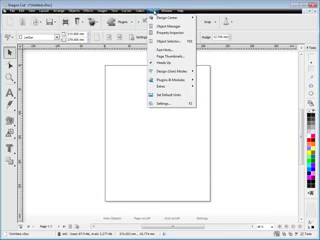
pyautogui.moveTo(170, 17)
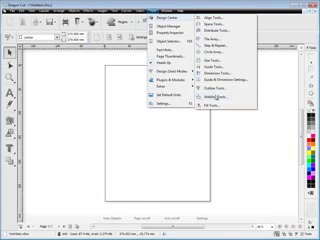
pyautogui.click(218, 27)
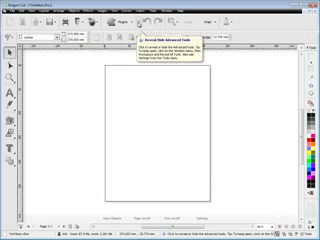
pyautogui.click(229, 21)
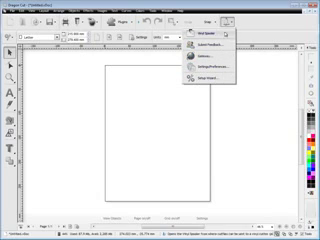
pyautogui.click(228, 33)
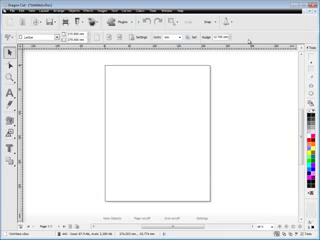
# Add the artistic text 'The quick brown fox' on the page
pyautogui.click(10, 92)
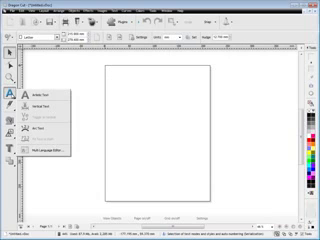
pyautogui.click(35, 95)
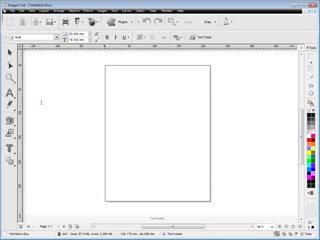
pyautogui.click(120, 87)
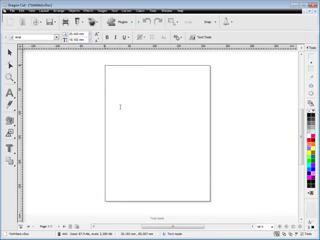
pyautogui.write('The ')
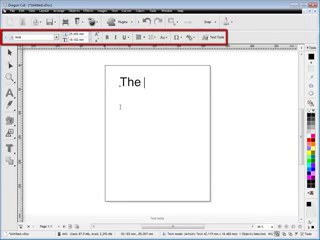
pyautogui.write('quick br')
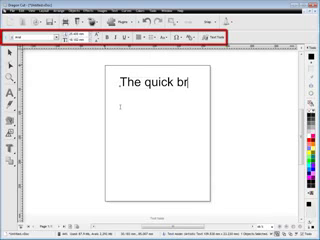
pyautogui.write('own fox')
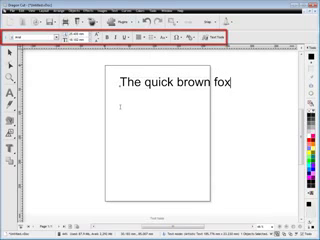
pyautogui.press('space')
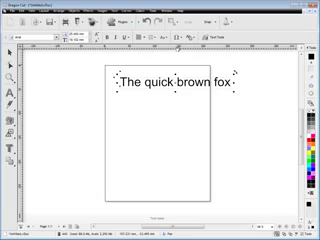
# View the text conversion and Text Tools options, then move the sentence across the page top
pyautogui.click(190, 37)
pyautogui.moveTo(178, 56)
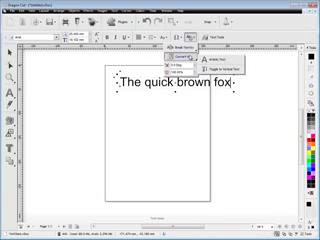
pyautogui.click(232, 37)
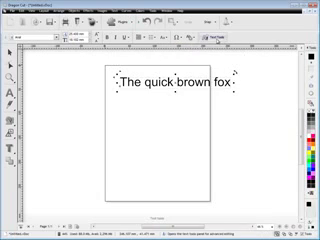
pyautogui.click(217, 37)
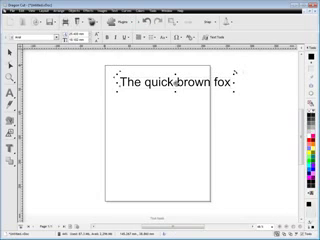
pyautogui.moveTo(175, 82)
pyautogui.mouseDown()
pyautogui.moveTo(185, 78)
pyautogui.moveTo(160, 88)
pyautogui.mouseUp()
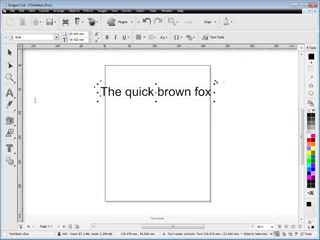
# Draw a five-point wavy bezier curve across the page beneath the sentence
pyautogui.click(10, 103)
pyautogui.click(48, 108)
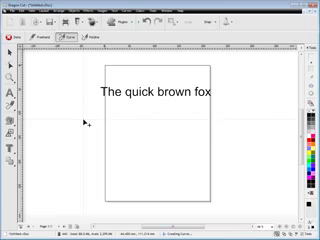
pyautogui.click(84, 121)
pyautogui.click(112, 117)
pyautogui.click(137, 127)
pyautogui.click(190, 107)
pyautogui.click(236, 131)
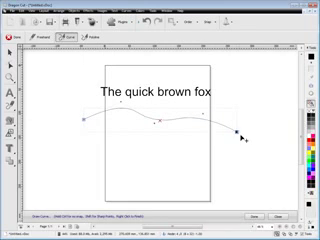
pyautogui.doubleClick(259, 204)
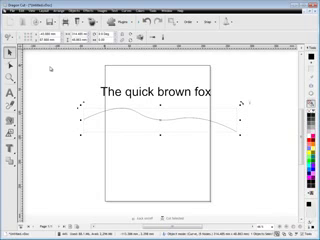
# Change the type of a node in the middle of the curve
pyautogui.press('n')
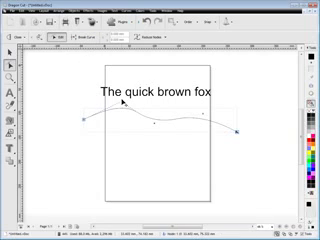
pyautogui.click(152, 122)
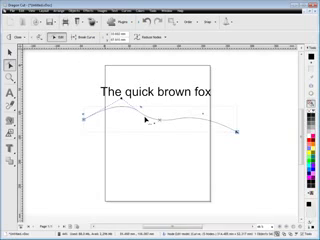
pyautogui.click(140, 37)
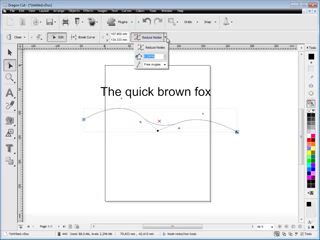
pyautogui.click(143, 55)
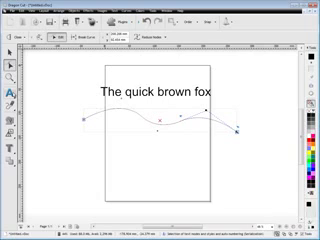
# Add the vertical text 'hotel' and move it beside the sentence
pyautogui.click(10, 96)
pyautogui.click(36, 105)
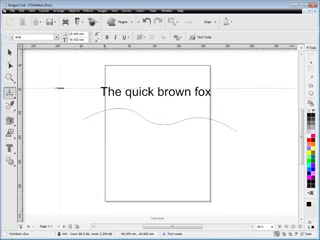
pyautogui.write('hotel')
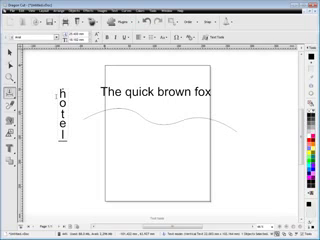
pyautogui.press('Escape')
pyautogui.moveTo(60, 110); pyautogui.dragTo(78, 95)
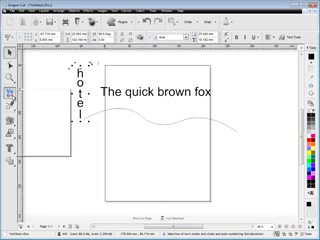
# Attach 'text on an arc' to the wavy curve and move it to the upper right
pyautogui.click(10, 92)
pyautogui.click(45, 118)
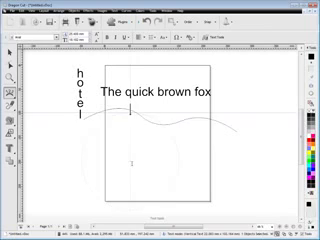
pyautogui.click(153, 110)
pyautogui.write('t')
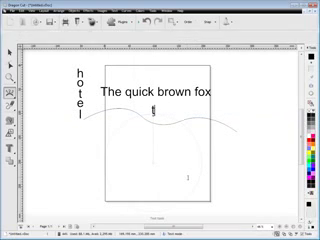
pyautogui.write('ext on an a')
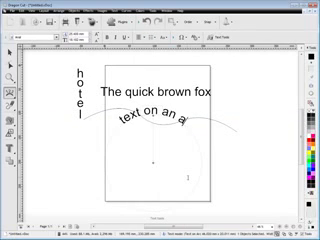
pyautogui.write('rc')
pyautogui.press('Escape')
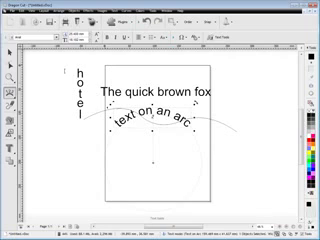
pyautogui.moveTo(153, 120); pyautogui.dragTo(245, 80)
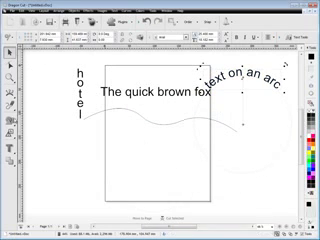
# Draw a rounded, thick-outlined rectangle on the lower page and shift it left and up
pyautogui.click(10, 117)
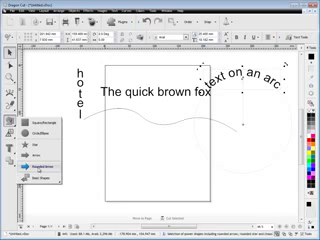
pyautogui.click(38, 131)
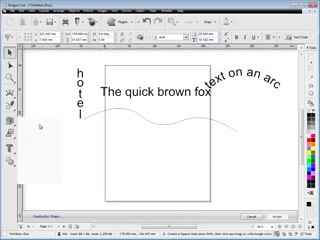
pyautogui.moveTo(125, 132)
pyautogui.mouseDown()
pyautogui.moveTo(175, 180)
pyautogui.moveTo(188, 180)
pyautogui.mouseUp()
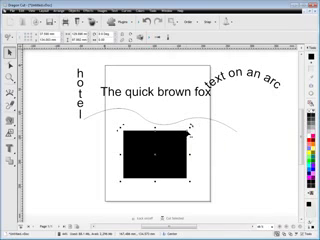
pyautogui.moveTo(189, 128); pyautogui.dragTo(178, 138)
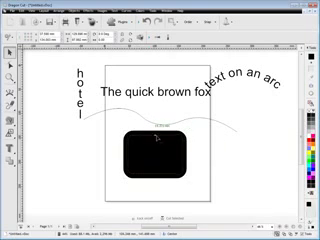
pyautogui.click(158, 140)
pyautogui.moveTo(158, 155); pyautogui.dragTo(146, 150)
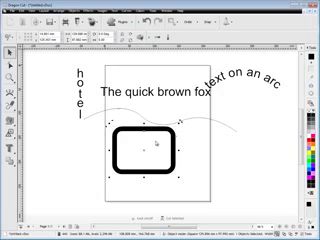
# Draw a right-pointing arrow beside the rectangle and stretch its tail toward it
pyautogui.click(10, 120)
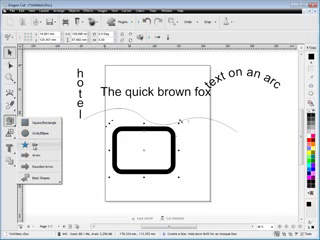
pyautogui.click(30, 155)
pyautogui.moveTo(196, 145); pyautogui.dragTo(258, 165)
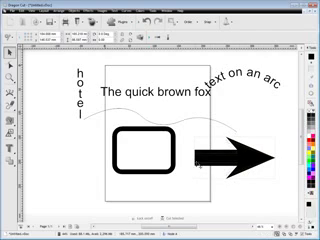
pyautogui.moveTo(194, 156); pyautogui.dragTo(185, 152)
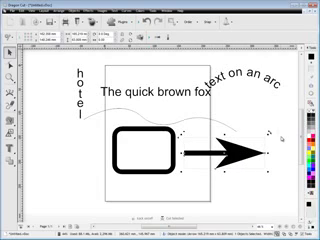
# Choose the umbrella from the General Clipart signs and symbols category
pyautogui.click(9, 130)
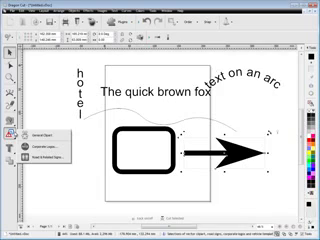
pyautogui.click(40, 140)
pyautogui.click(118, 103)
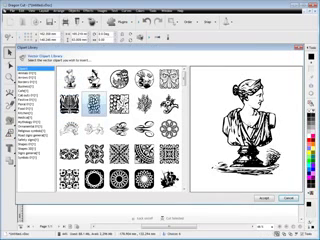
pyautogui.click(168, 105)
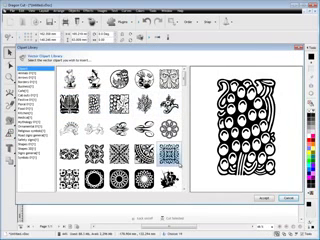
pyautogui.click(19, 93)
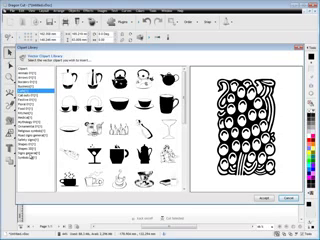
pyautogui.click(19, 142)
pyautogui.click(118, 128)
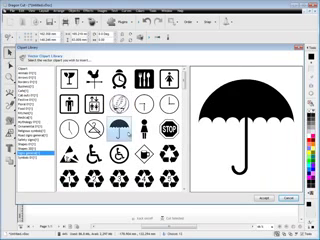
pyautogui.click(262, 196)
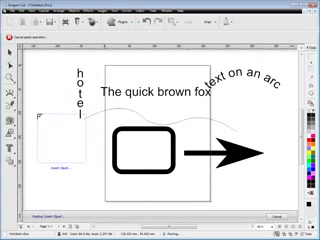
# Place the umbrella on the left of the page, beneath the word hotel
pyautogui.moveTo(38, 117); pyautogui.dragTo(70, 152)
pyautogui.moveTo(38, 117); pyautogui.dragTo(86, 165)
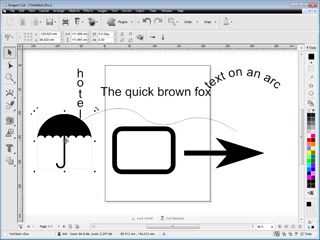
pyautogui.moveTo(48, 140); pyautogui.dragTo(55, 160)
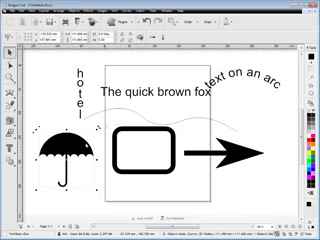
pyautogui.click(9, 131)
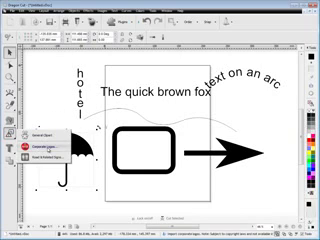
# Import the Chicago Cubs red C logo from the corporate logos collection
pyautogui.click(49, 146)
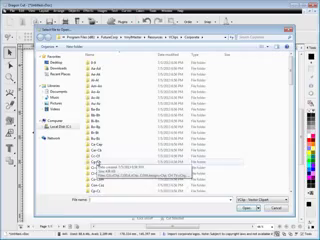
pyautogui.doubleClick(92, 161)
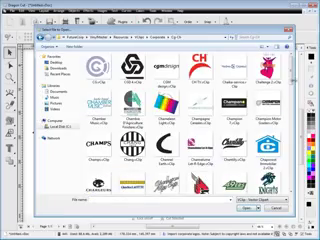
pyautogui.moveTo(288, 75); pyautogui.dragTo(288, 133)
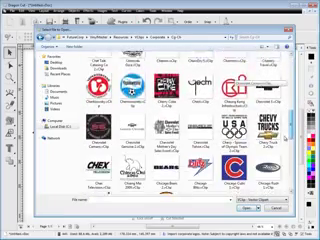
pyautogui.doubleClick(233, 153)
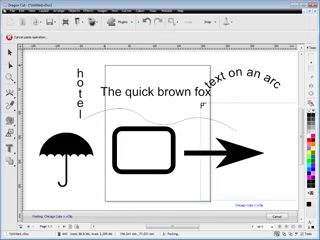
pyautogui.click(152, 78)
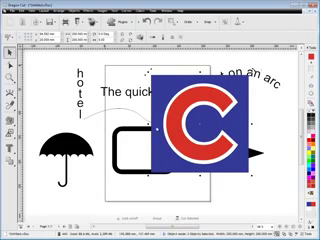
# Place the split-arrow sign from the Road Signs Metric folder and deselect it
pyautogui.click(10, 137)
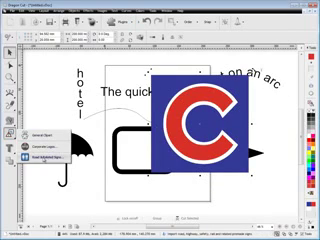
pyautogui.click(47, 157)
pyautogui.doubleClick(96, 68)
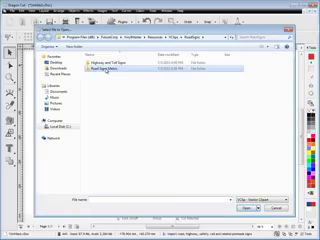
pyautogui.scroll(-5, 180, 120)
pyautogui.scroll(-5, 180, 120)
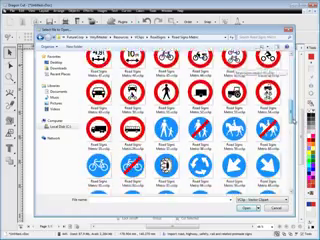
pyautogui.scroll(-5, 180, 120)
pyautogui.doubleClick(99, 184)
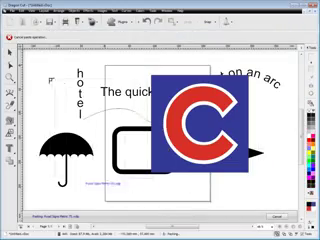
pyautogui.click(45, 70)
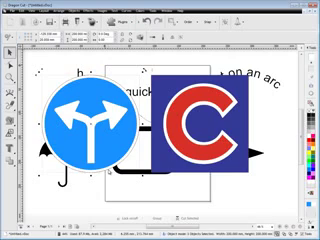
pyautogui.click(168, 197)
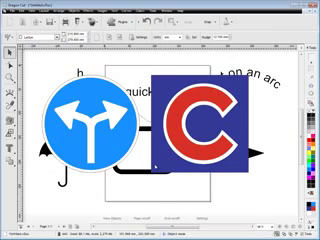
# Delete all objects and add the text 'Effects' near the top of the page
pyautogui.hotkey('ctrl', 'a')
pyautogui.press('Delete')
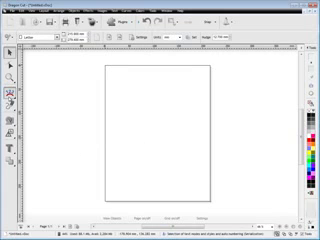
pyautogui.click(11, 92)
pyautogui.click(40, 94)
pyautogui.click(127, 92)
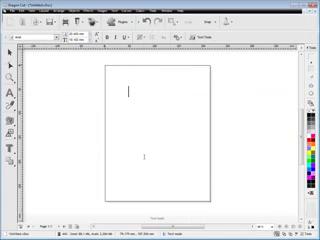
pyautogui.write('Effects')
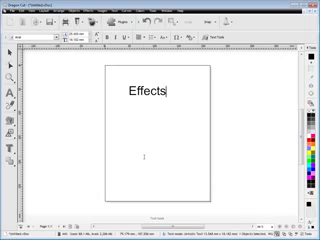
pyautogui.press('Escape')
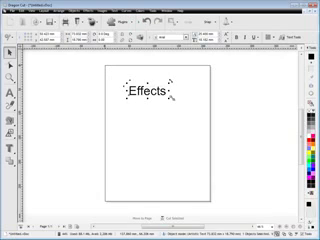
# Enlarge, nudge and rotate the Effects text
pyautogui.click(173, 102)
pyautogui.moveTo(173, 102); pyautogui.dragTo(192, 108)
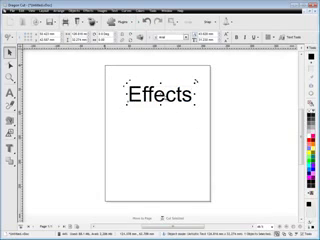
pyautogui.moveTo(160, 94); pyautogui.dragTo(158, 97)
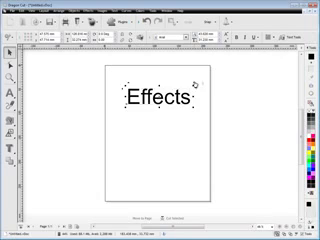
pyautogui.moveTo(193, 86)
pyautogui.mouseDown()
pyautogui.moveTo(190, 90)
pyautogui.moveTo(148, 71)
pyautogui.moveTo(185, 95)
pyautogui.mouseUp()
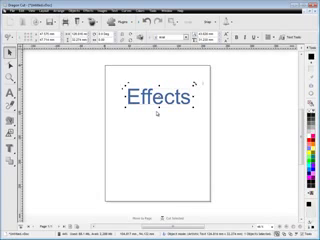
# Apply a contour effect to the Effects text, with red as its colour
pyautogui.click(10, 149)
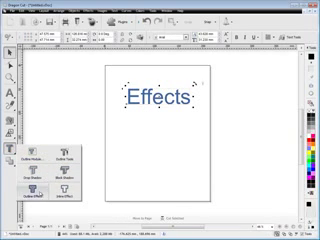
pyautogui.click(33, 188)
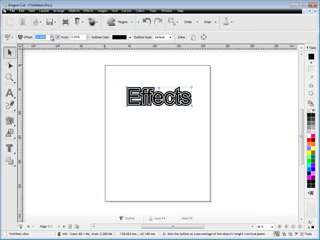
pyautogui.doubleClick(75, 36)
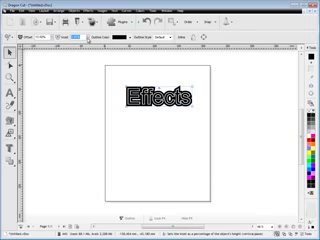
pyautogui.click(122, 36)
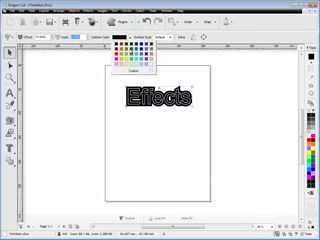
pyautogui.click(138, 48)
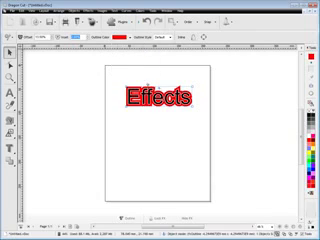
pyautogui.click(158, 118)
# Reselect the Effects text and browse the effect and shape-combining tool lists
pyautogui.click(158, 100)
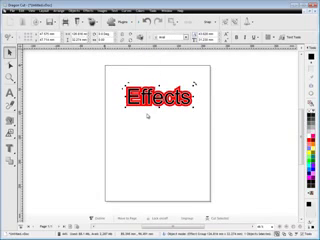
pyautogui.click(10, 145)
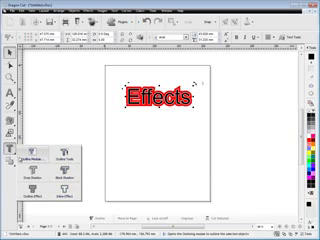
pyautogui.click(9, 160)
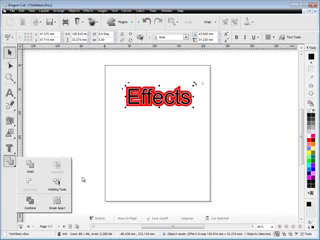
# Switch the Text Tools docker to Object Manager & Properties and show recent-document thumbnails
pyautogui.click(143, 160)
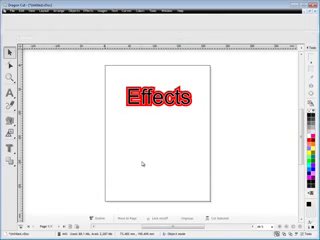
pyautogui.click(310, 60)
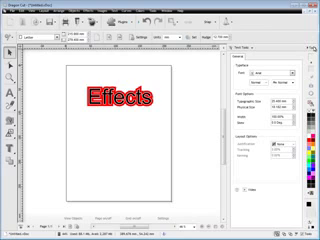
pyautogui.click(240, 47)
pyautogui.click(255, 55)
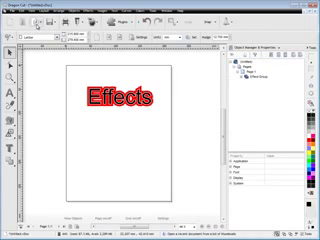
pyautogui.click(11, 9)
pyautogui.moveTo(24, 56)
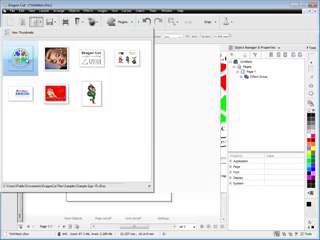
# Open the Sample Sign 15 document and select its text-on-arc object
pyautogui.click(20, 57)
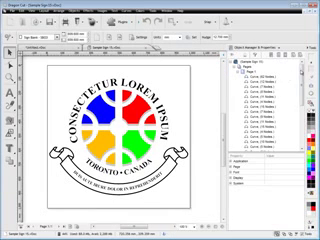
pyautogui.scroll(-3, 270, 90)
pyautogui.click(272, 100)
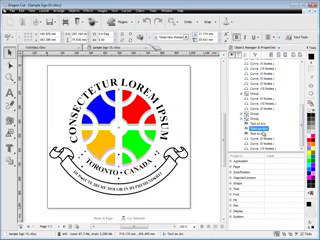
# Inspect the curved text's outline and text-on-path placement settings in Properties
pyautogui.click(236, 183)
pyautogui.scroll(-2, 260, 190)
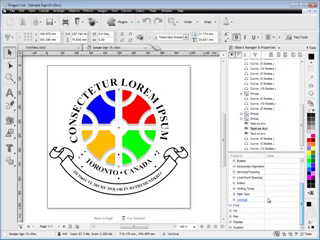
pyautogui.click(232, 200)
pyautogui.click(233, 199)
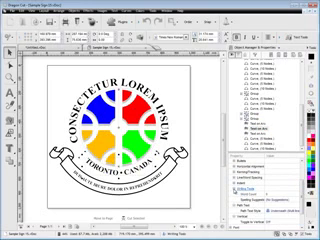
pyautogui.click(233, 199)
pyautogui.scroll(-2, 285, 200)
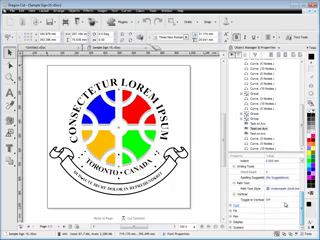
pyautogui.click(289, 188)
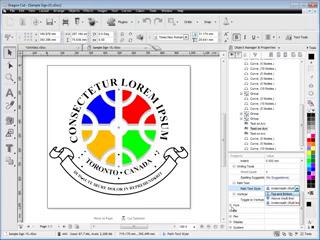
pyautogui.click(280, 193)
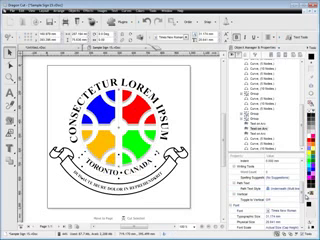
pyautogui.scroll(-3, 265, 195)
# Change the TORONTO · CANADA text font from Times New Roman to Clarendon Blk BT
pyautogui.click(268, 185)
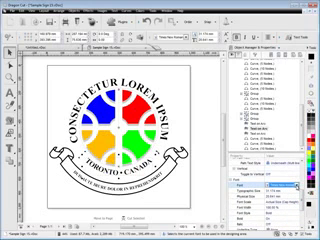
pyautogui.click(290, 185)
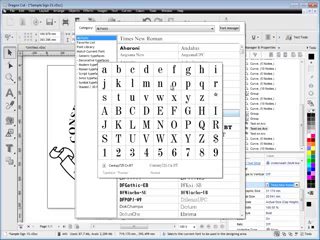
pyautogui.click(228, 128)
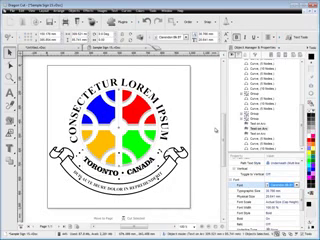
# Show the Color/Fills/Pen docker and view its fill and pen options
pyautogui.click(262, 46)
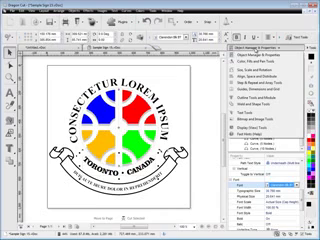
pyautogui.click(252, 62)
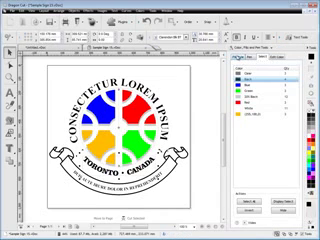
pyautogui.click(238, 57)
pyautogui.click(258, 57)
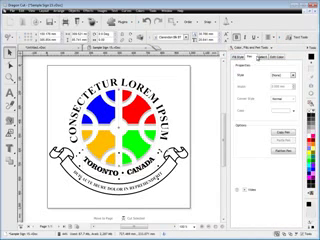
# Show the Align/Space/Distribute docker and view its space-apart and distribute tools
pyautogui.click(258, 47)
pyautogui.click(247, 77)
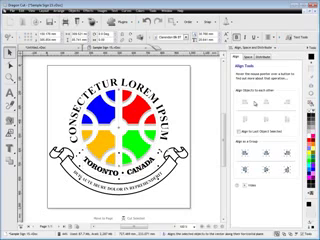
pyautogui.click(247, 57)
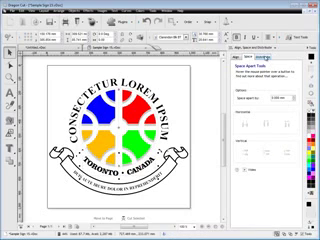
pyautogui.click(262, 58)
# Keep Outline Tools and blends open, then show the Pages overview and objects list
pyautogui.click(250, 47)
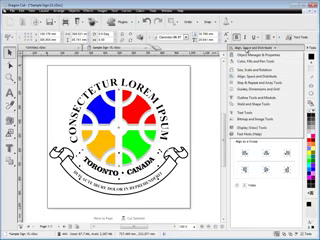
pyautogui.click(255, 97)
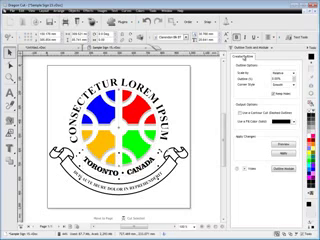
pyautogui.click(250, 47)
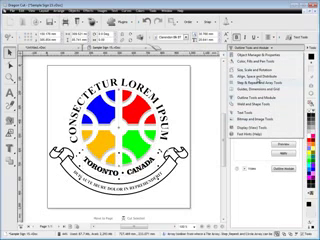
pyautogui.click(255, 95)
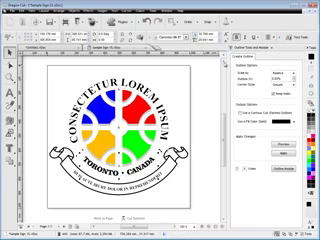
pyautogui.click(62, 22)
pyautogui.click(198, 55)
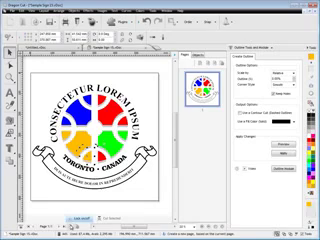
# Insert blank page 2, dismiss the Layout menu unused, and collapse the Pages docker
pyautogui.click(74, 226)
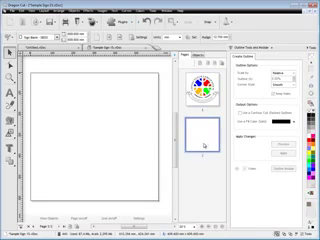
pyautogui.click(52, 10)
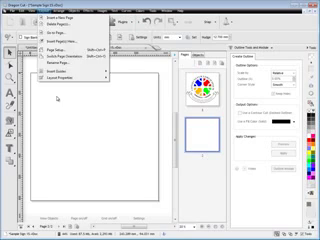
pyautogui.click(58, 97)
pyautogui.click(178, 58)
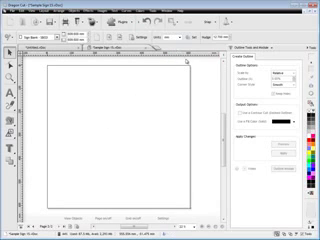
# Collapse Outline Tools, return to page 1 via Untitled, then view the sign as wireframe
pyautogui.click(309, 48)
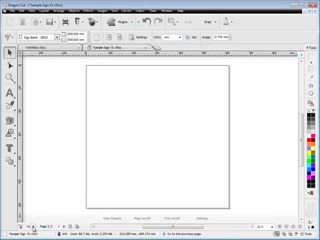
pyautogui.click(42, 227)
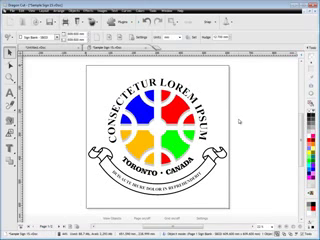
pyautogui.click(40, 47)
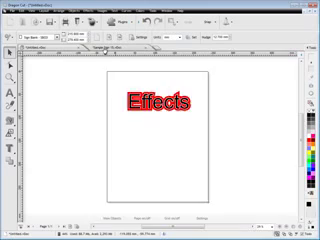
pyautogui.click(105, 47)
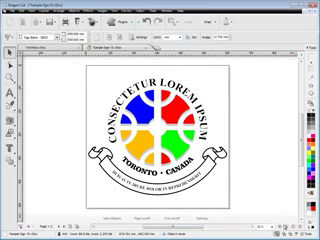
pyautogui.click(71, 57)
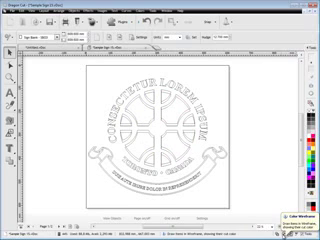
# Switch the sample sign from wireframe back to the Full Color view
pyautogui.click(289, 228)
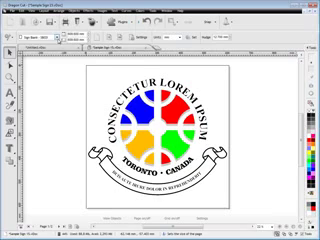
# Set the page size to Sign Blank 12H (2400 x 2400 mm) under Sign Blank (Metric)
pyautogui.click(32, 35)
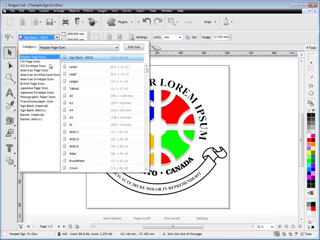
pyautogui.click(35, 62)
pyautogui.click(35, 66)
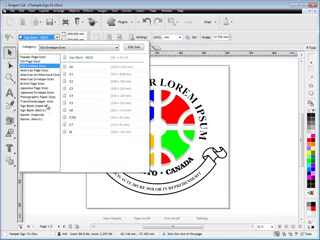
pyautogui.click(30, 107)
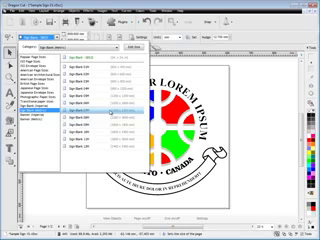
pyautogui.click(105, 145)
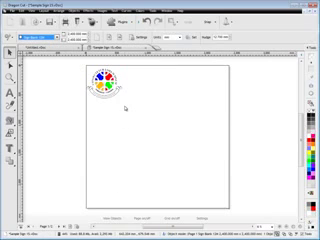